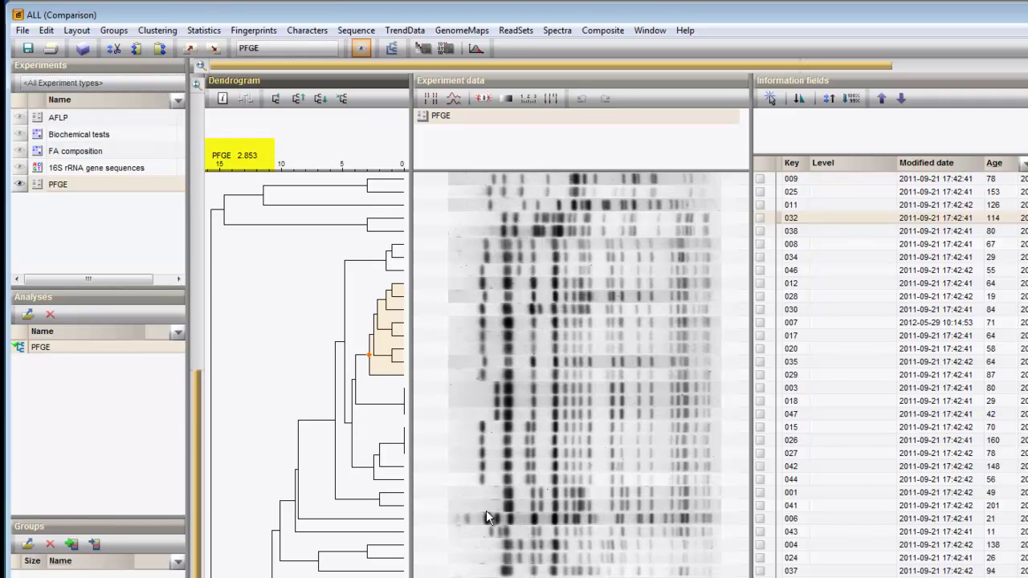
Move a smaller lower dendrogram branch up, then back down to its original position.
left_click(371, 468)
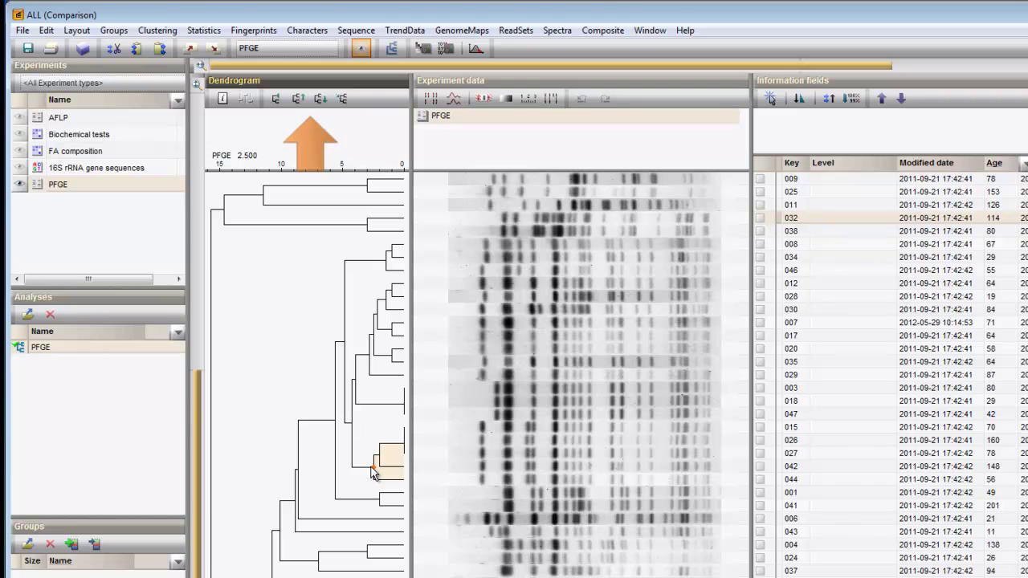
left_click(297, 98)
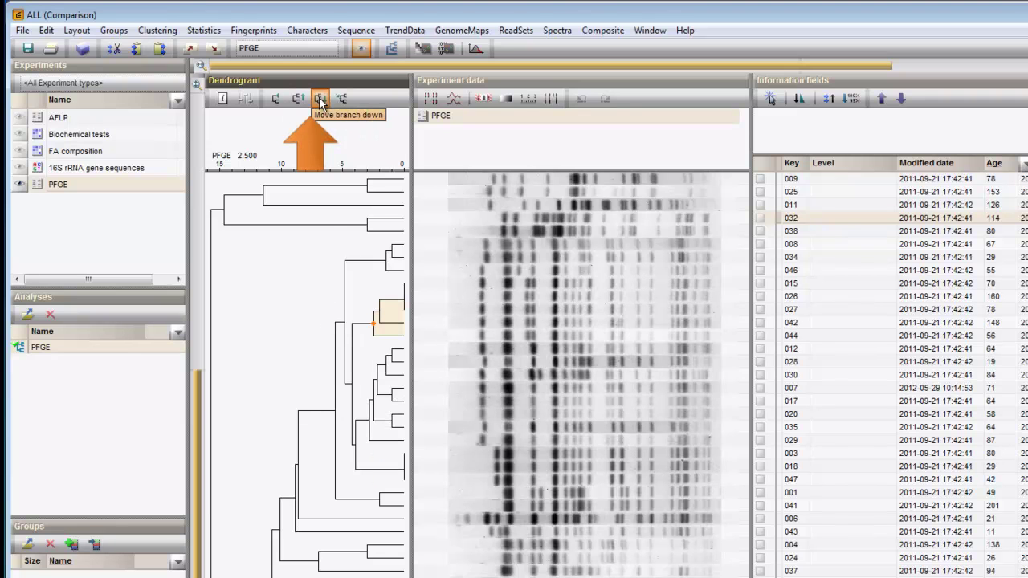
left_click(320, 98)
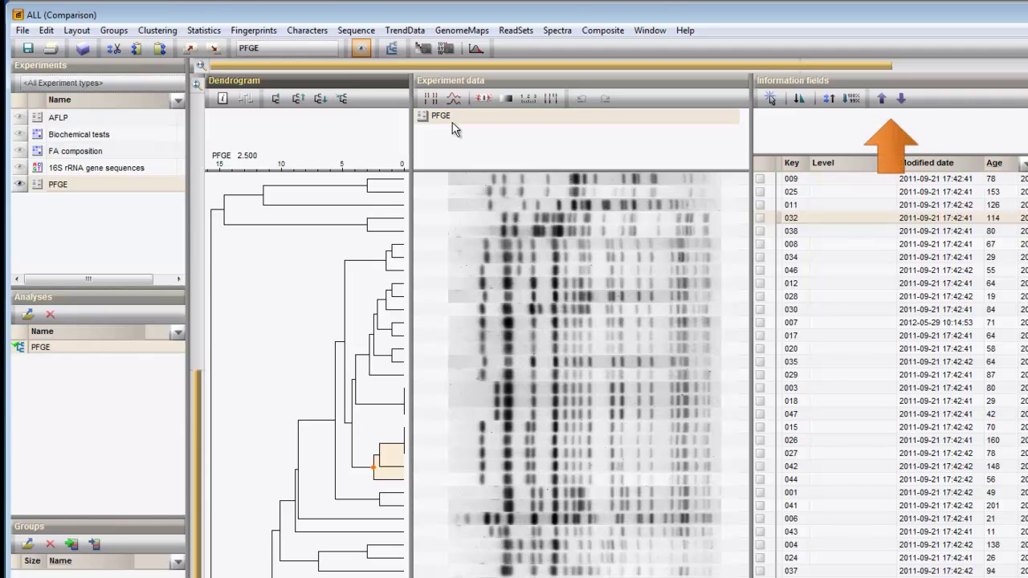
Move entry 035 up one place in the entry list, then redisplay the dendrogram from the Layout menu.
left_click(845, 361)
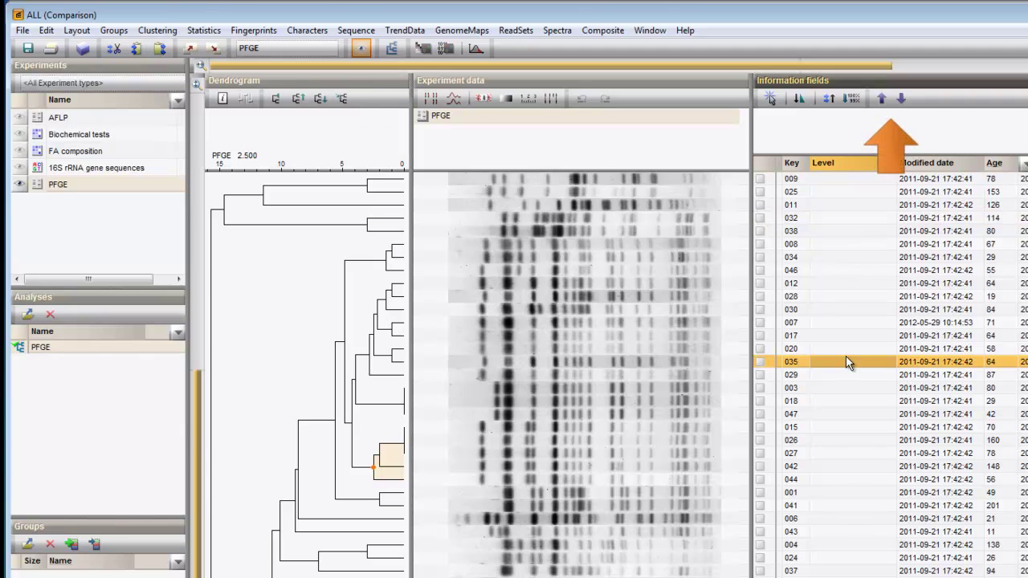
left_click(880, 99)
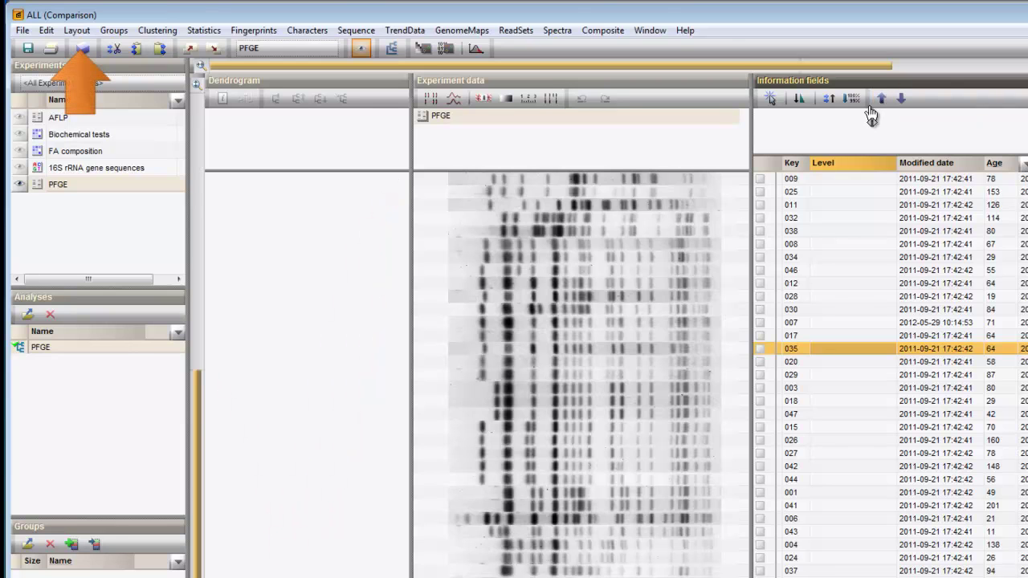
left_click(75, 30)
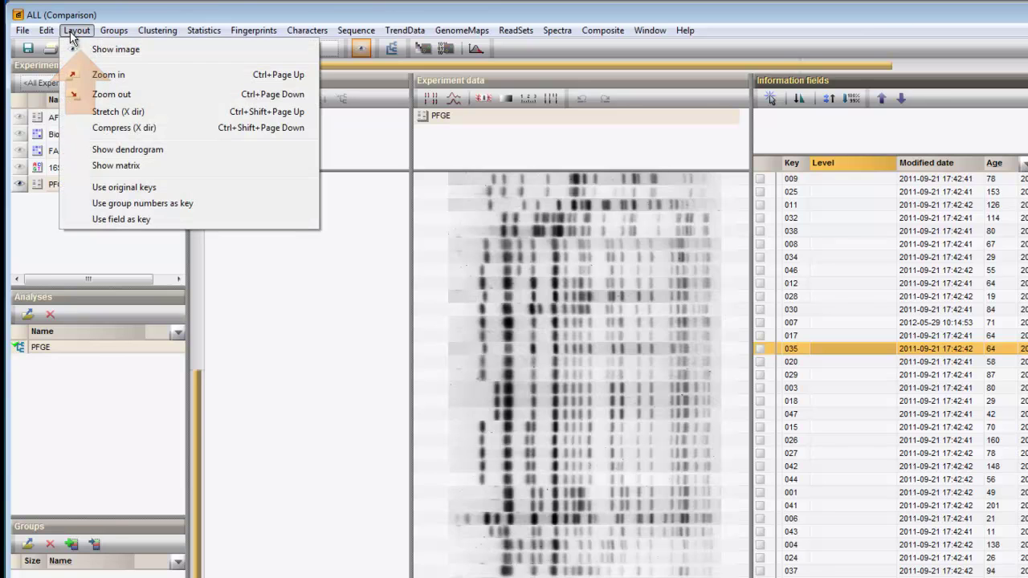
left_click(124, 151)
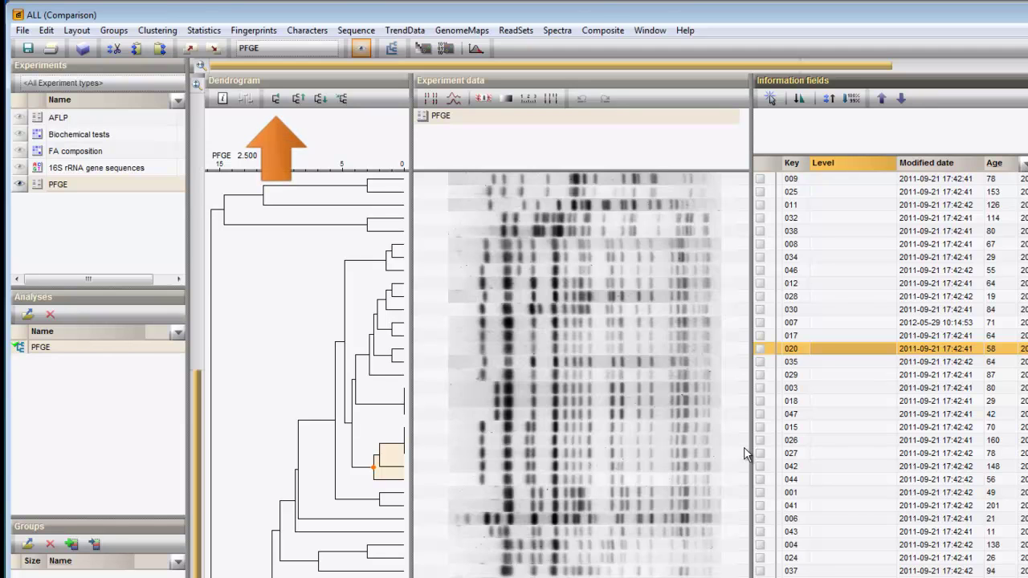
Collapse a larger dendrogram cluster into a triangle, expand it again, and bring up the dendrogram display settings.
left_click(355, 379)
left_click(277, 98)
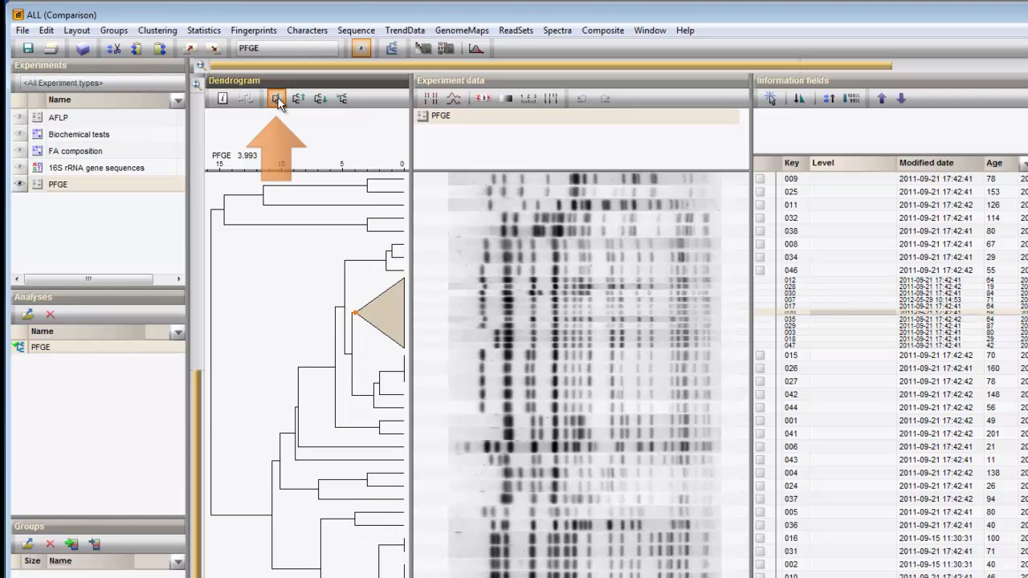
left_click(275, 98)
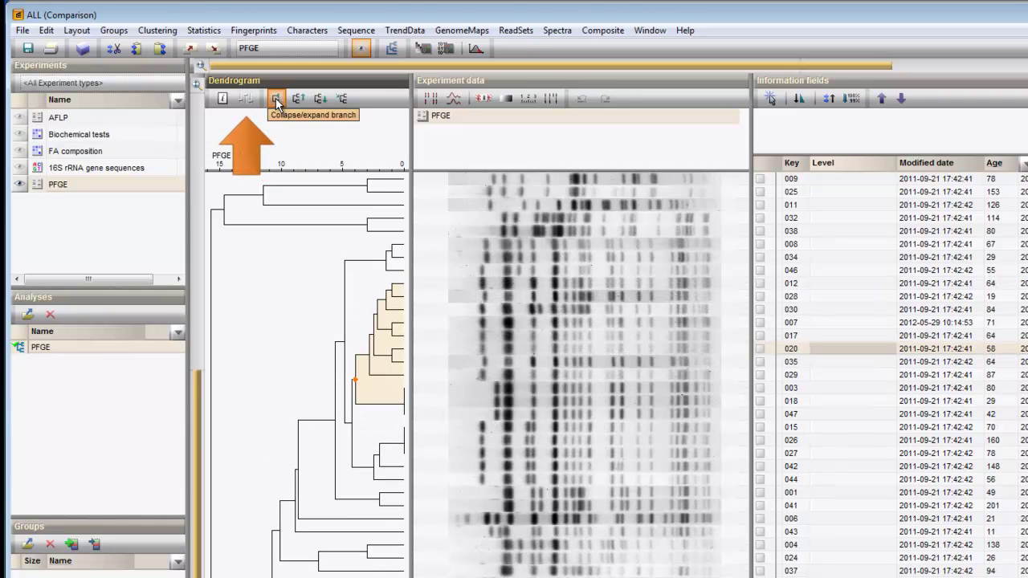
left_click(248, 99)
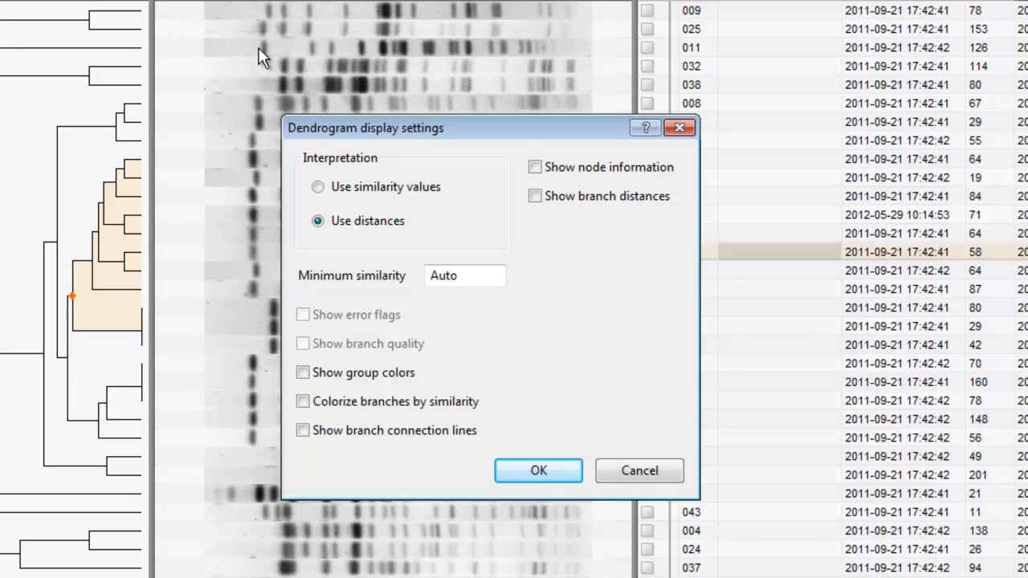
Enable Show node information in the dendrogram display settings and apply the change.
left_click(536, 169)
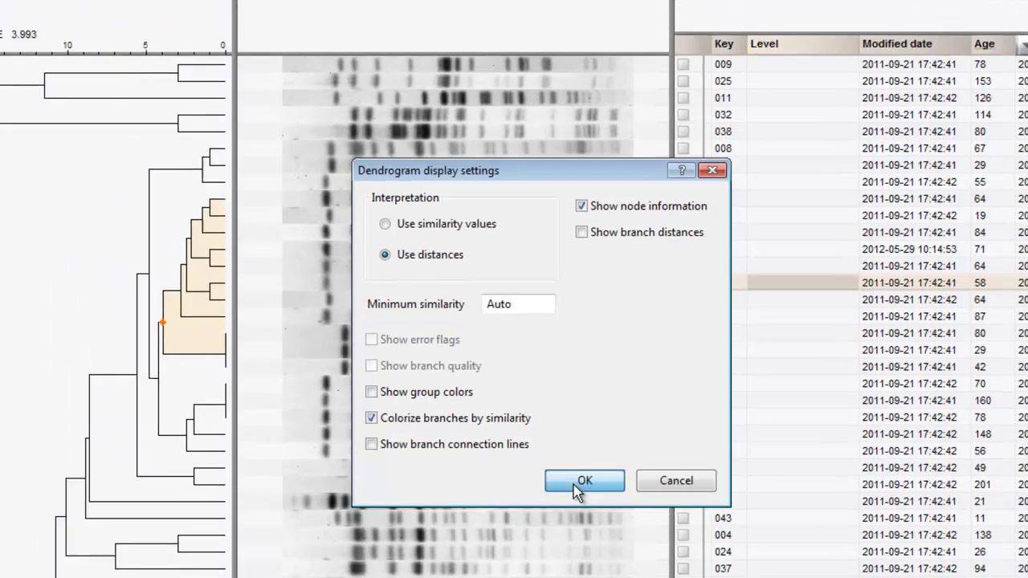
left_click(540, 474)
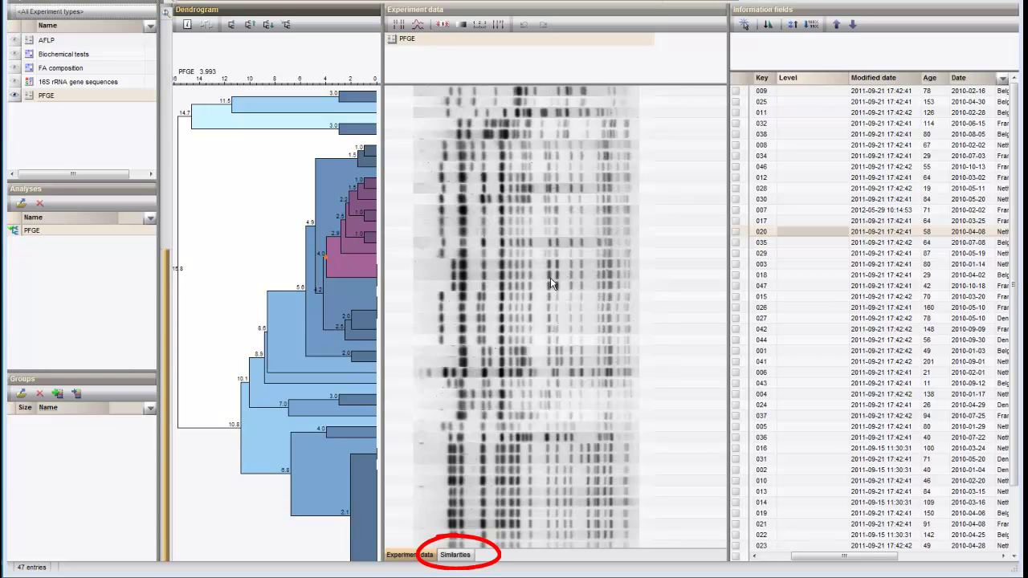
Switch to the Similarities matrix with numeric values shown, leaving the matrix display settings unchanged.
left_click(455, 555)
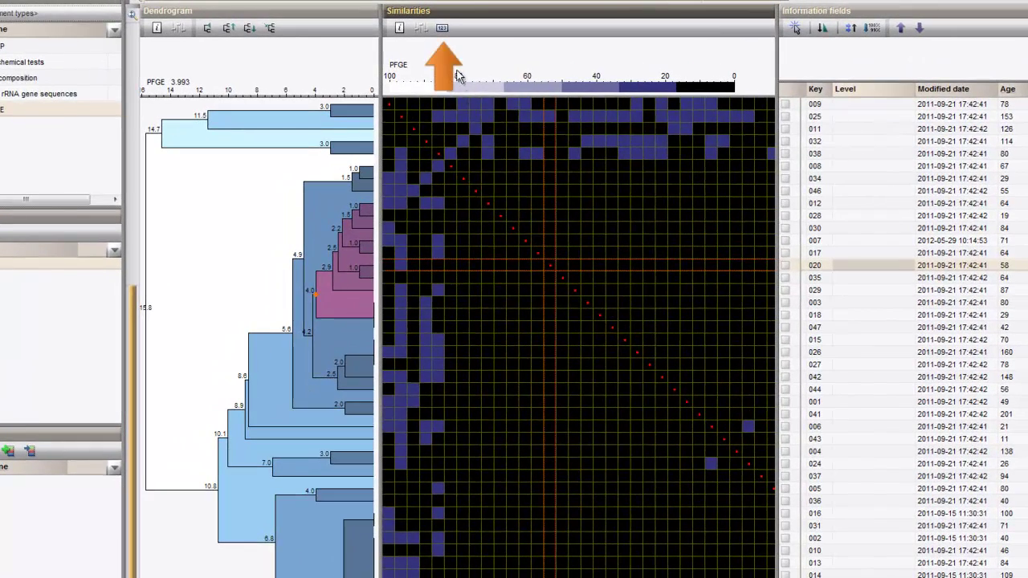
left_click(442, 28)
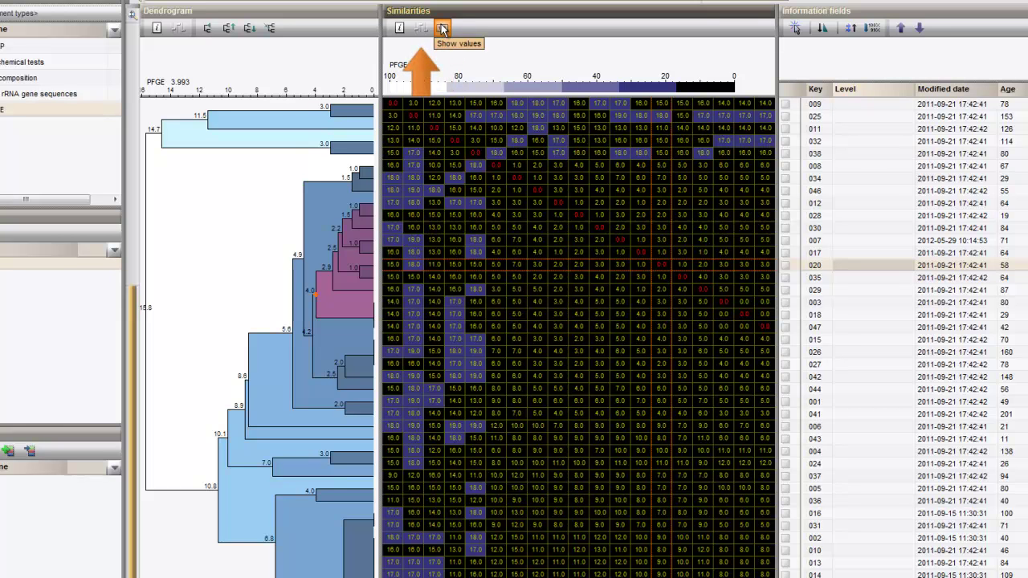
left_click(421, 29)
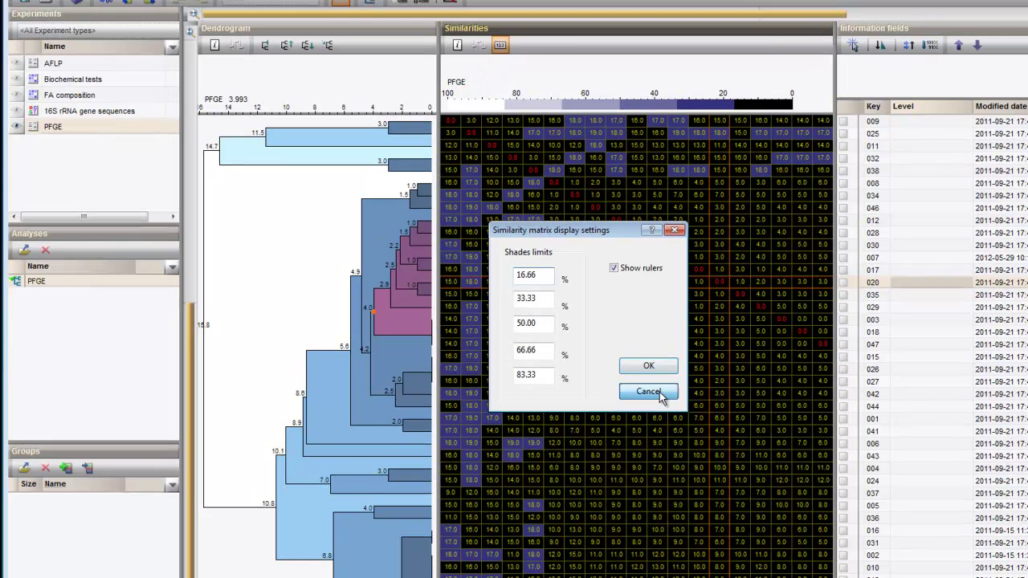
left_click(591, 373)
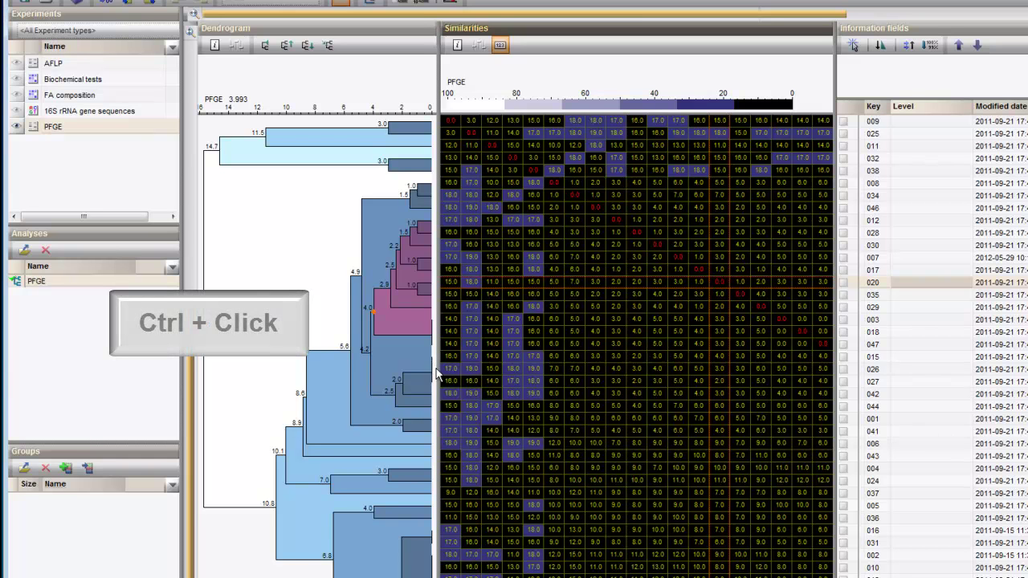
Select every entry under the 4.9 node of the dendrogram.
left_click(362, 276, "ctrl")
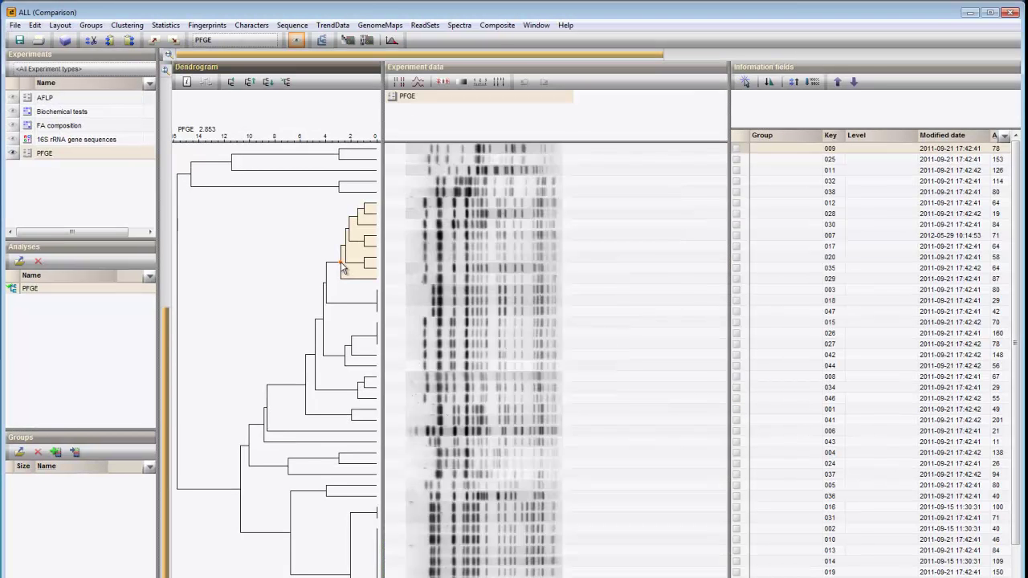
Select the upper cluster node and create the group 'group1' from its eight entries, 012 through 029.
left_click(342, 268, "ctrl")
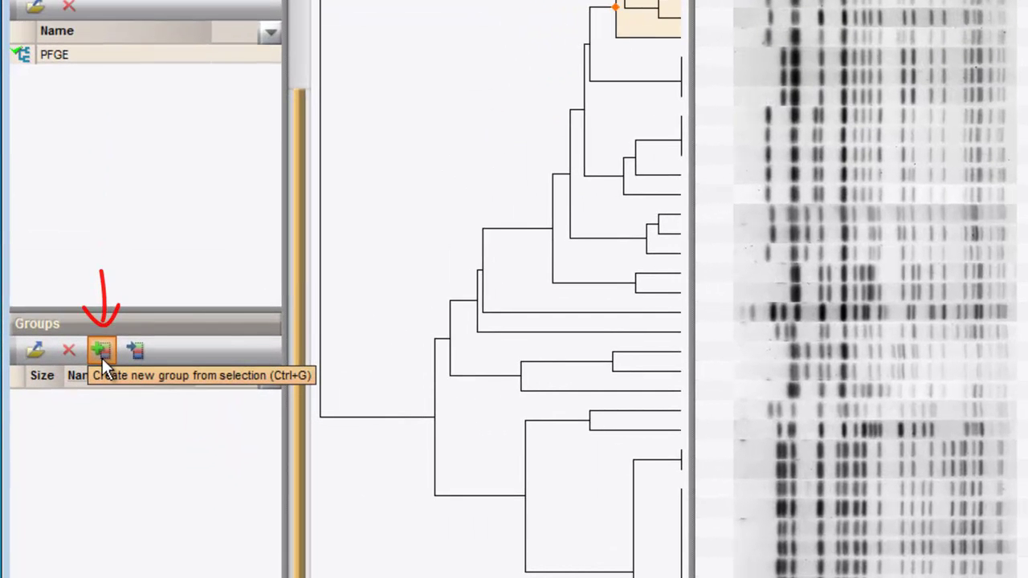
left_click(102, 358)
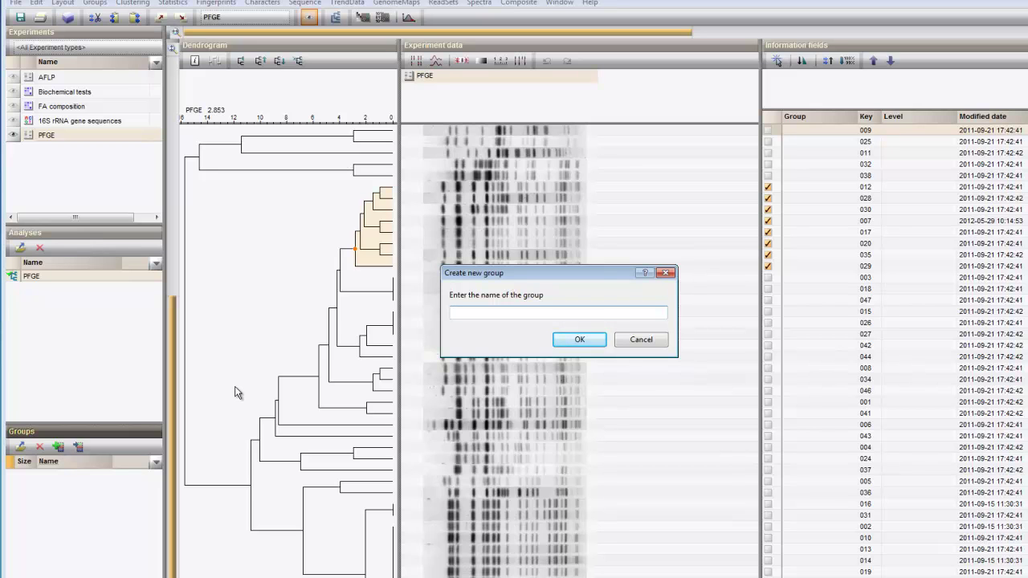
type("group1")
left_click(578, 339)
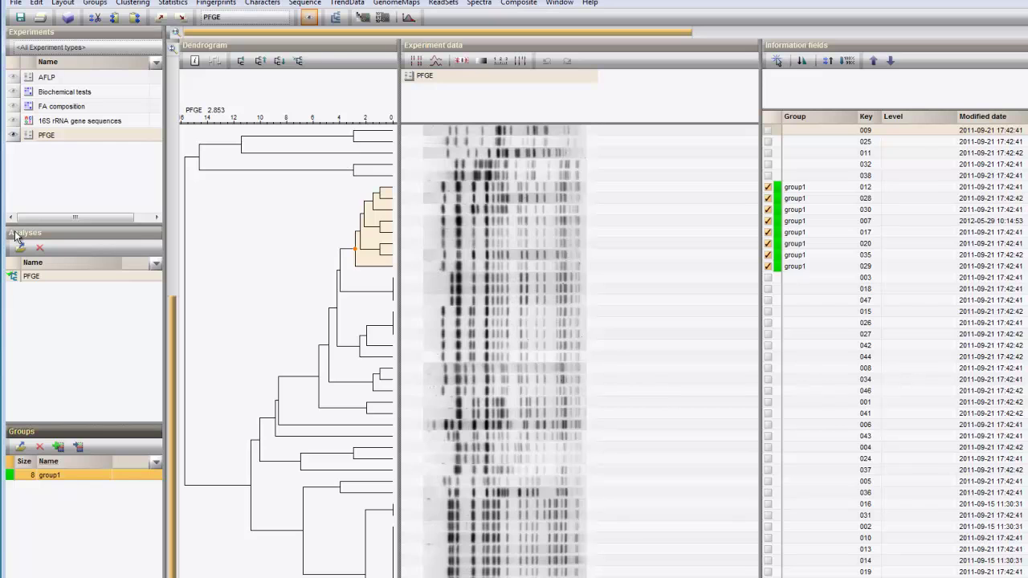
Clear the selection, select the cluster of entries 015 to 044, and create the group 'group2' from it.
key("F4")
left_click(359, 348, "ctrl")
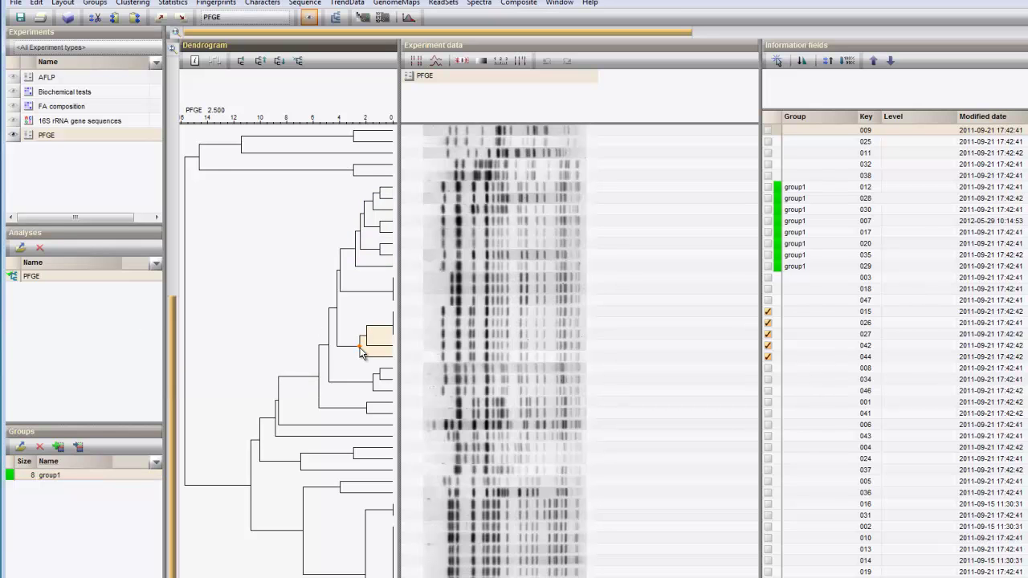
left_click(58, 448)
type("g")
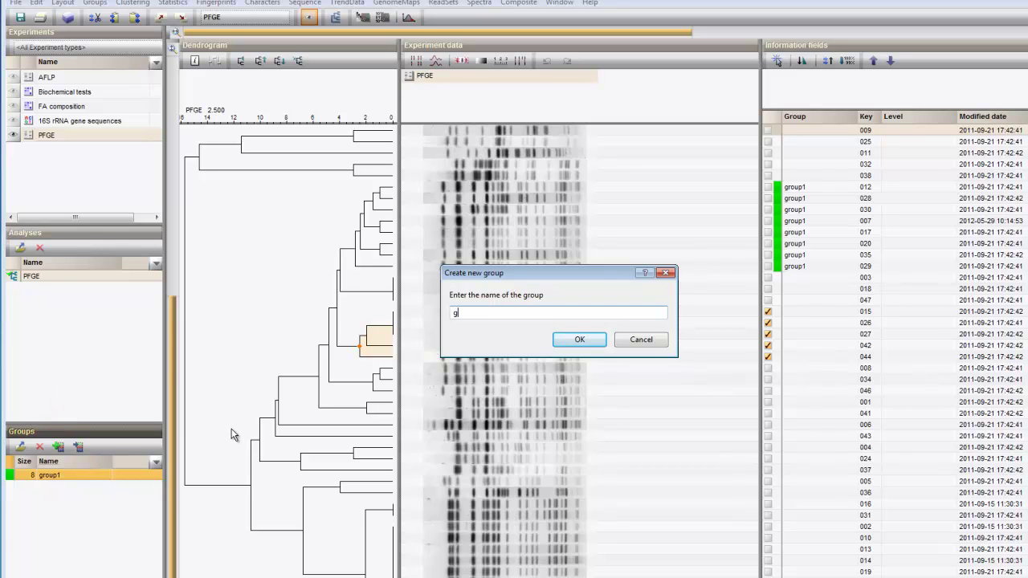
type("roup2")
left_click(578, 340)
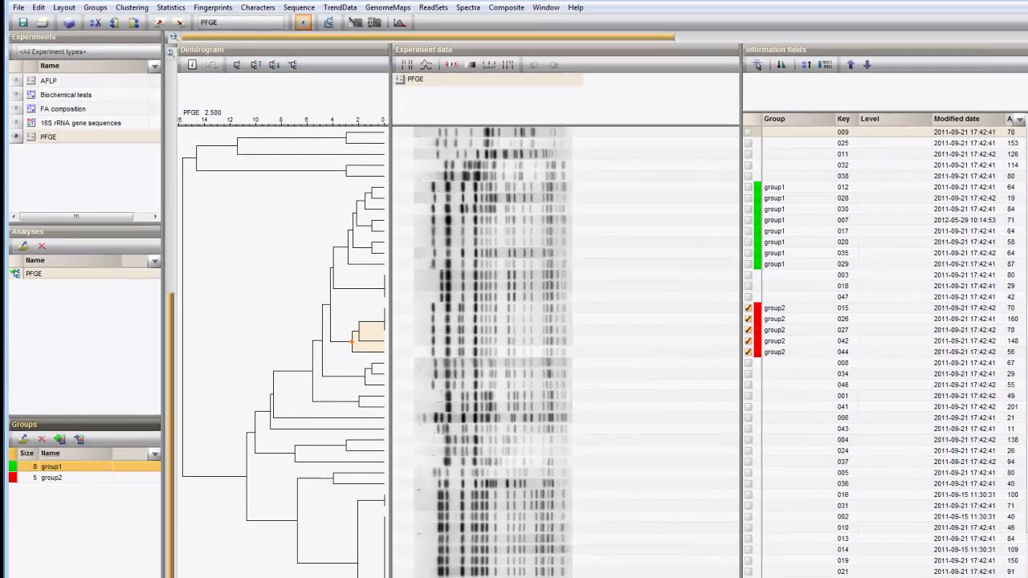
Create groups from the Species field values, largest first, giving six species groups.
scroll(892, 345, "right", 3)
scroll(883, 345, "right", 2)
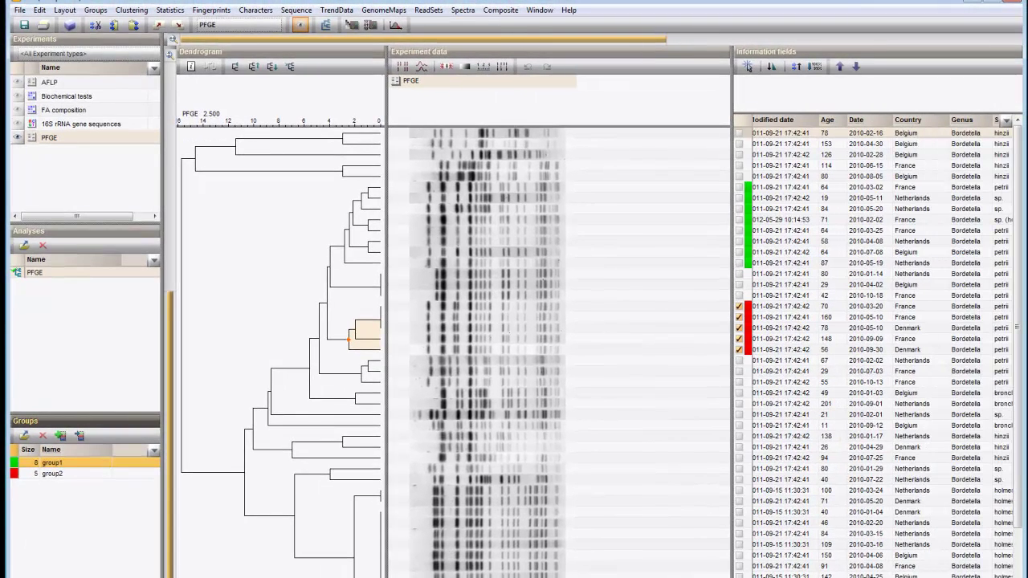
scroll(940, 410, "right", 2)
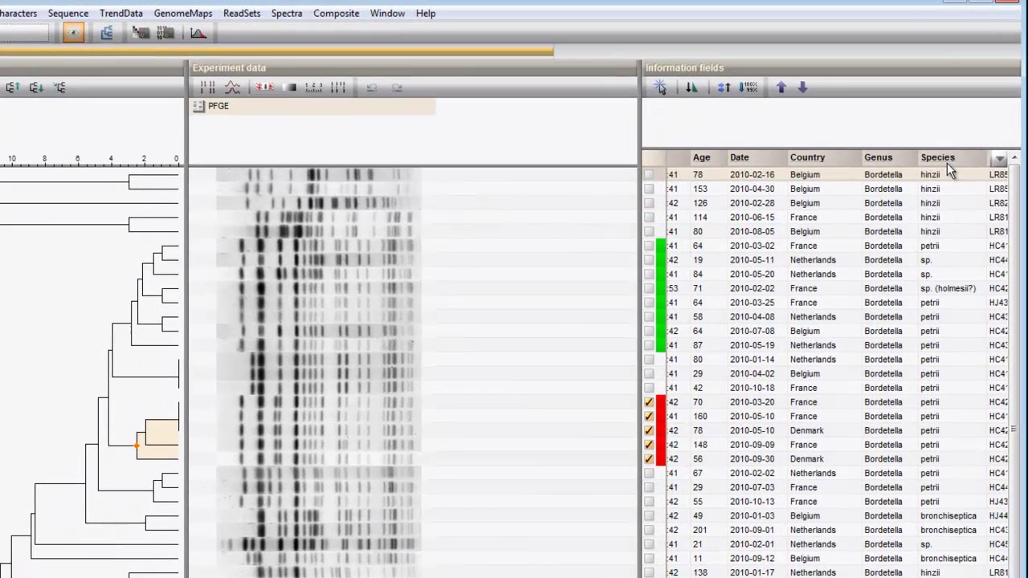
right_click(963, 122)
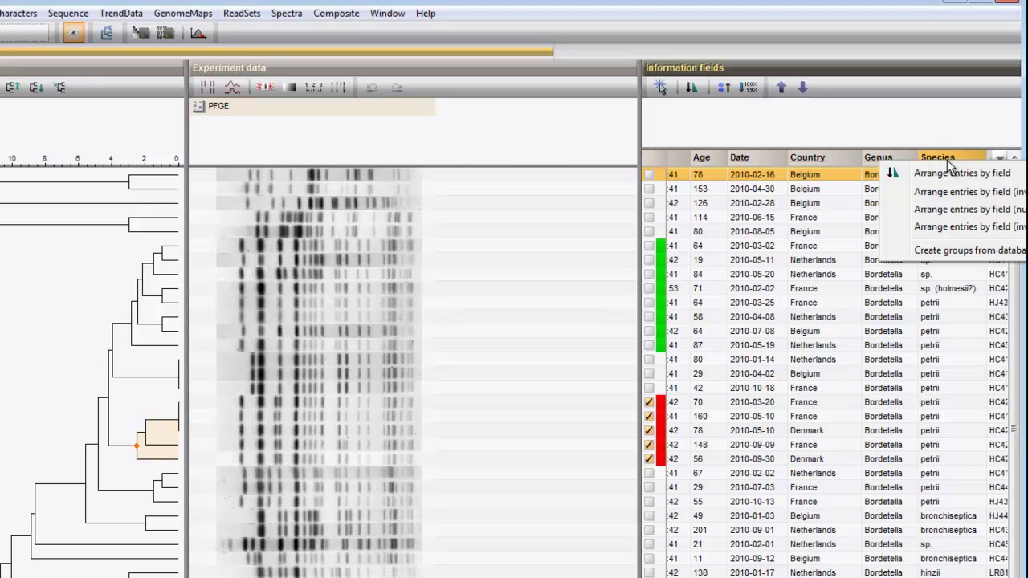
left_click(967, 253)
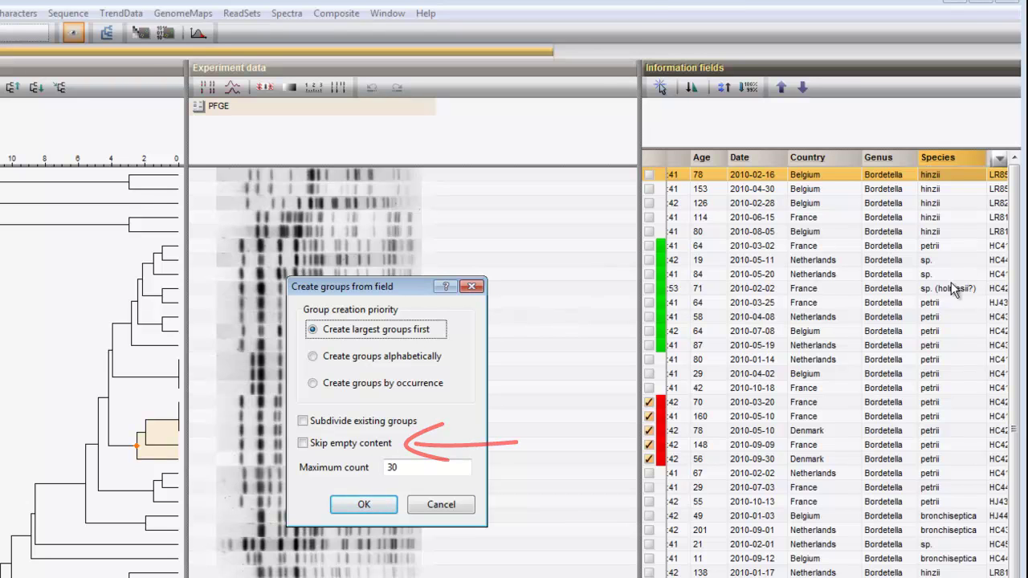
left_click(363, 505)
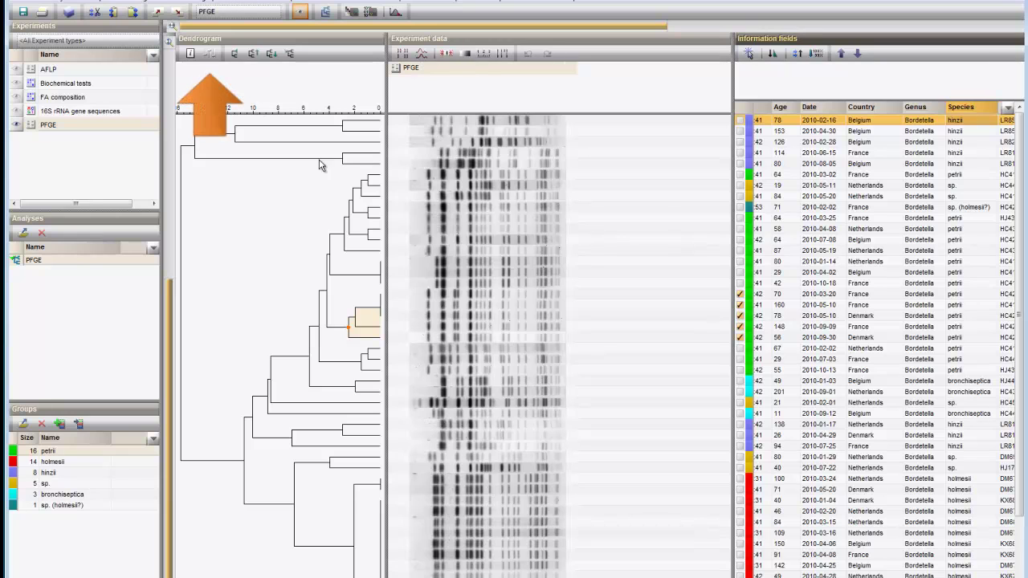
Turn on Show group colors in the Dendrogram display settings and apply the change.
left_click(213, 54)
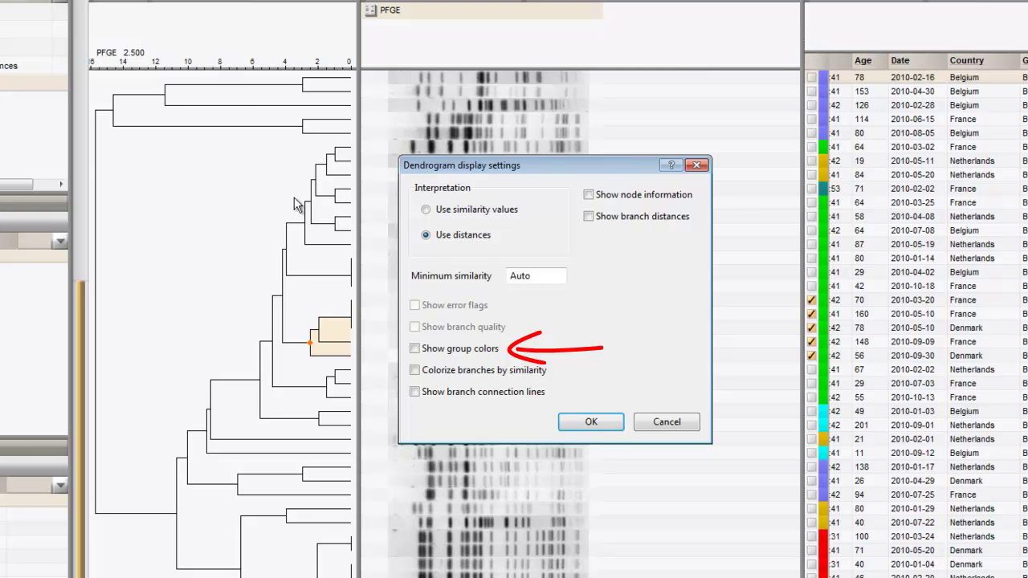
left_click(416, 350)
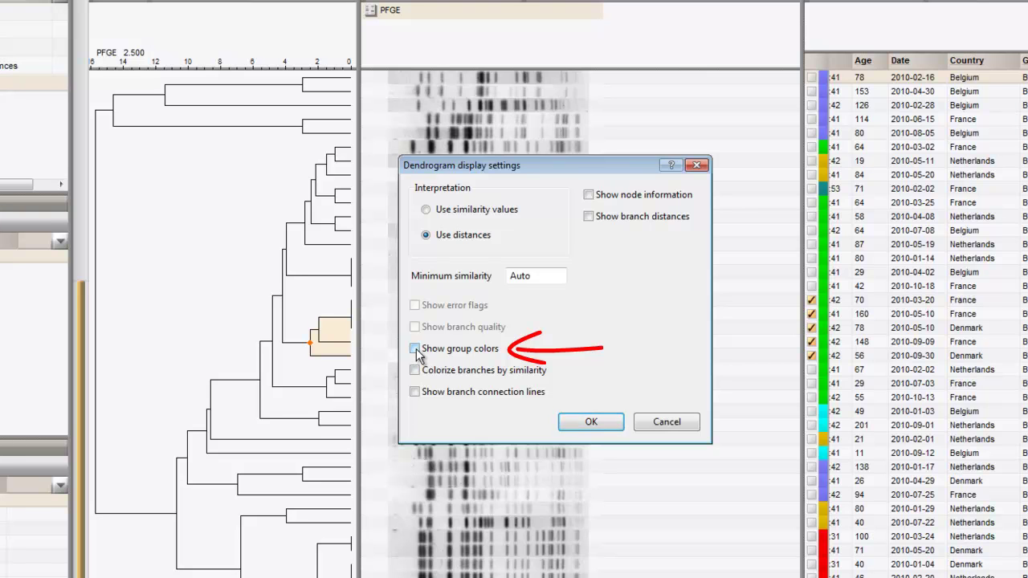
left_click(580, 425)
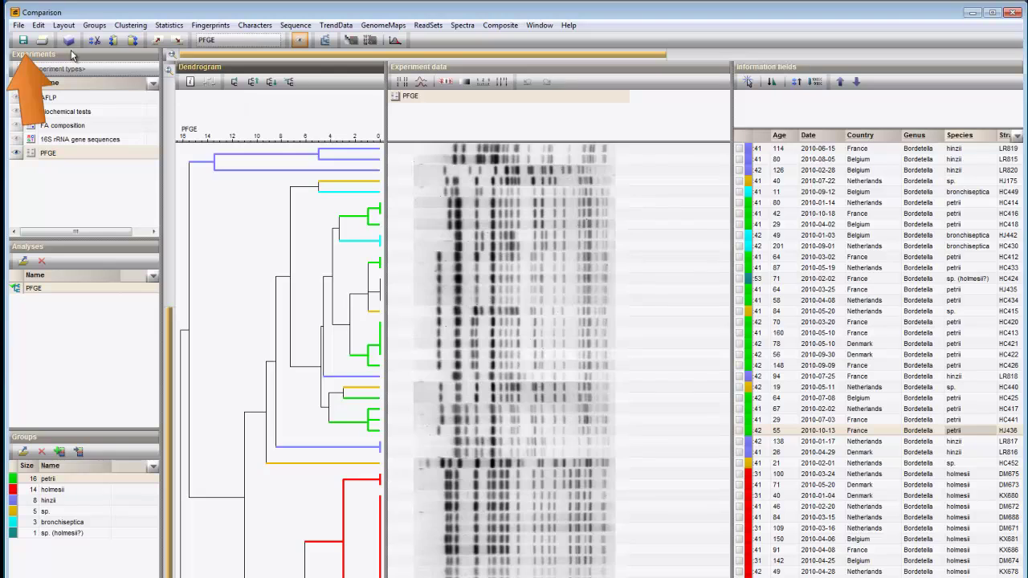
Save the species-coloured PFGE comparison to file storage under the name 'comparison'.
left_click(23, 40)
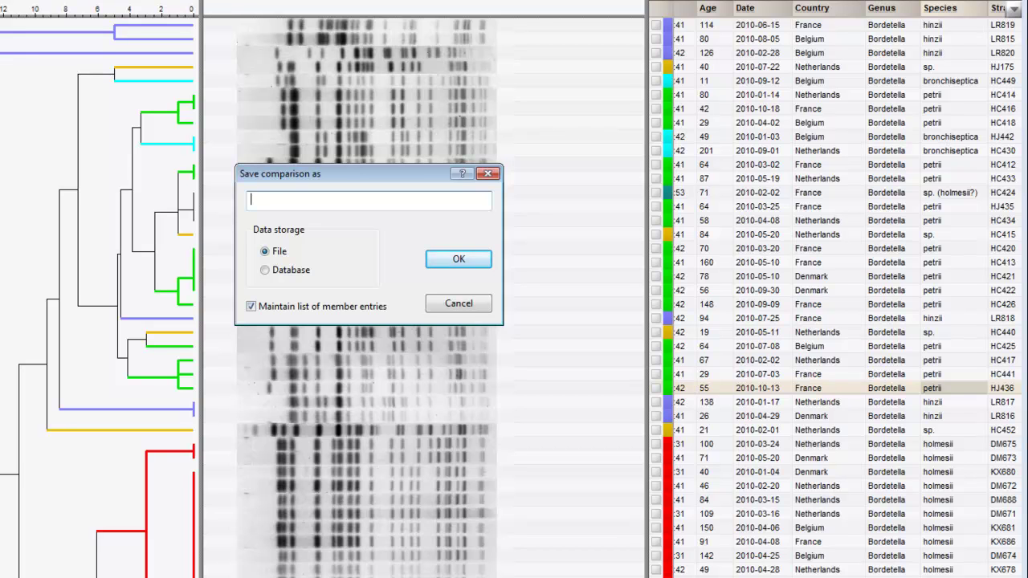
type("comparison")
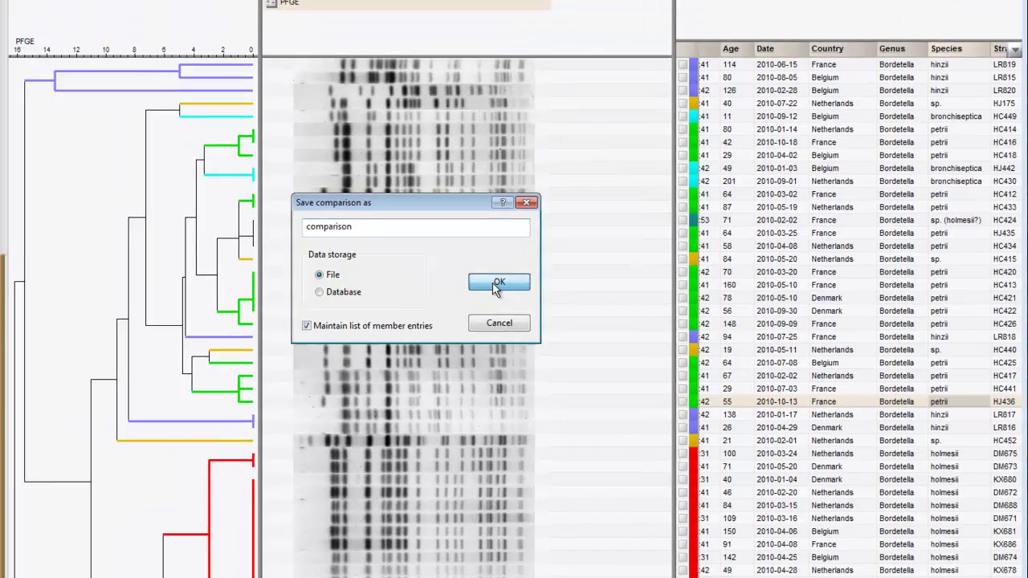
left_click(442, 265)
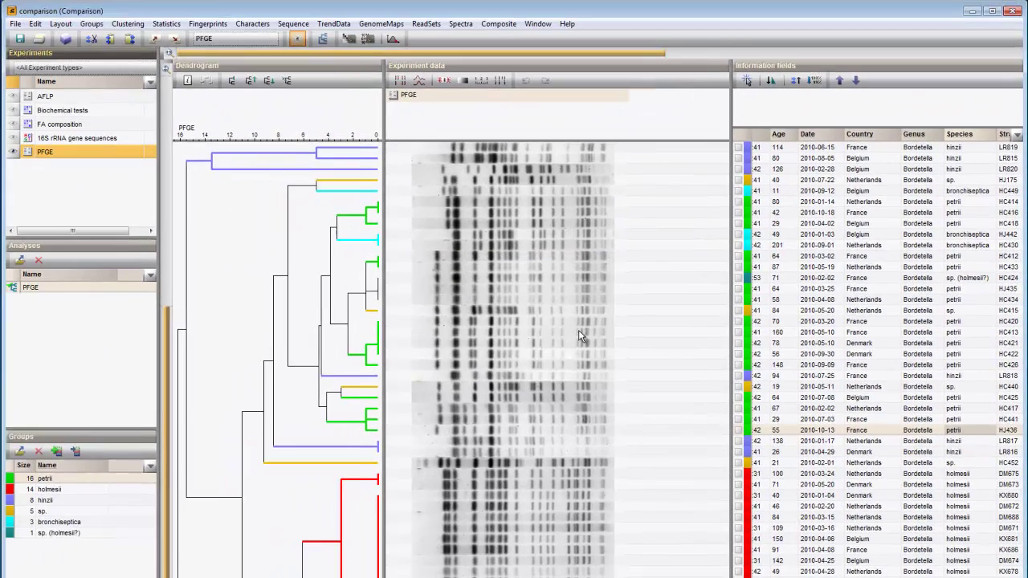